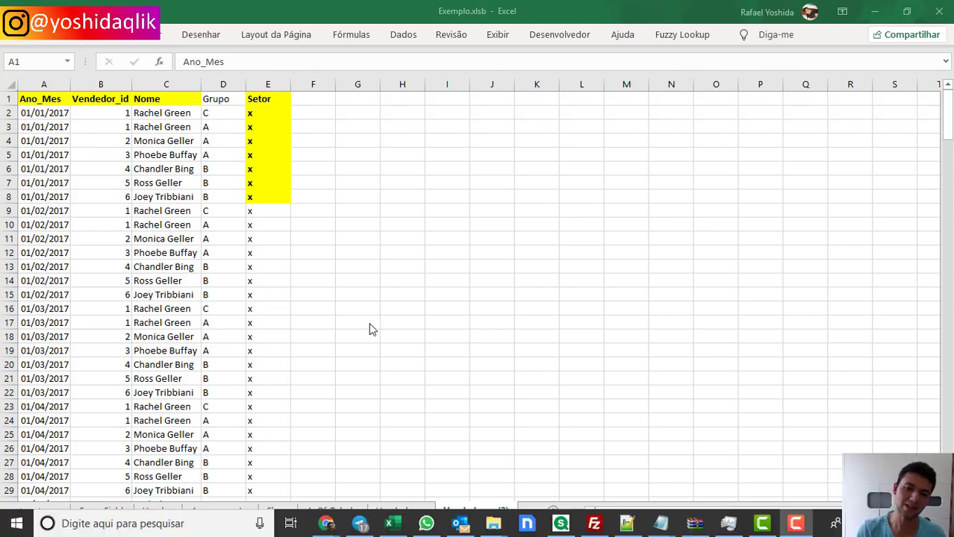
key(alt+Tab)
click(425, 250)
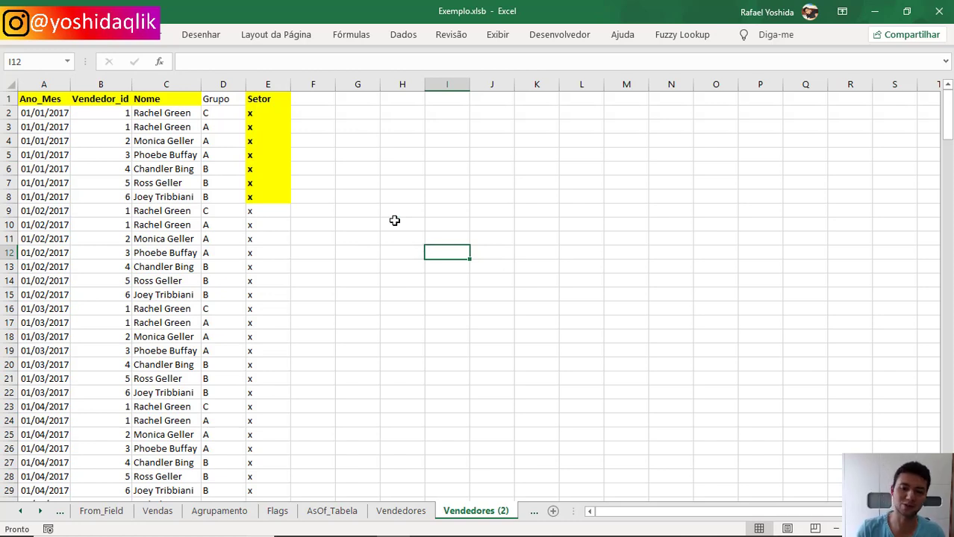
click(302, 237)
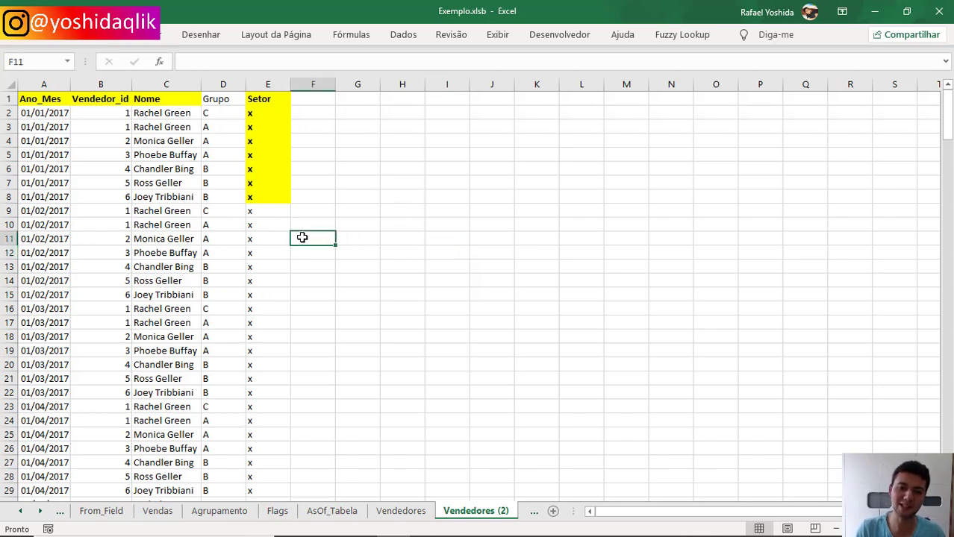
click(409, 322)
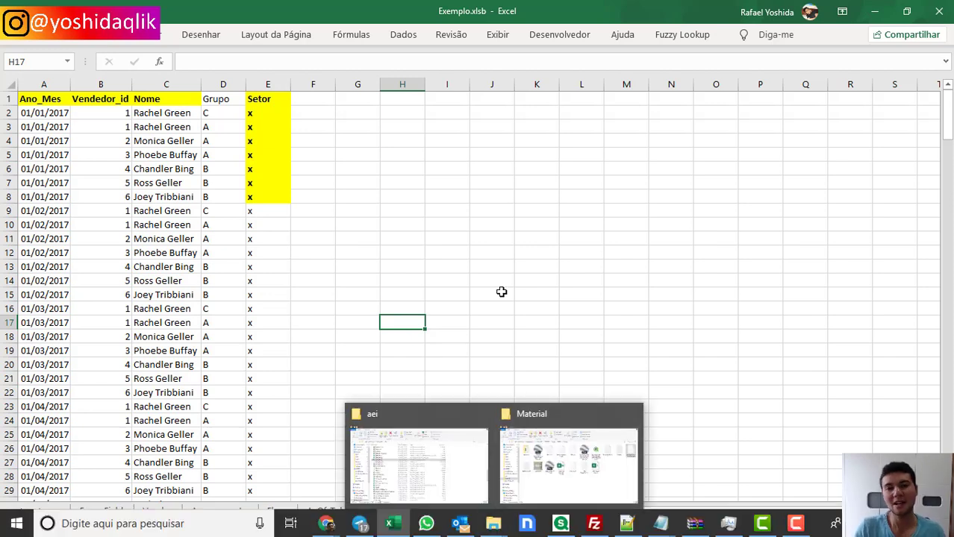
click(448, 290)
click(357, 267)
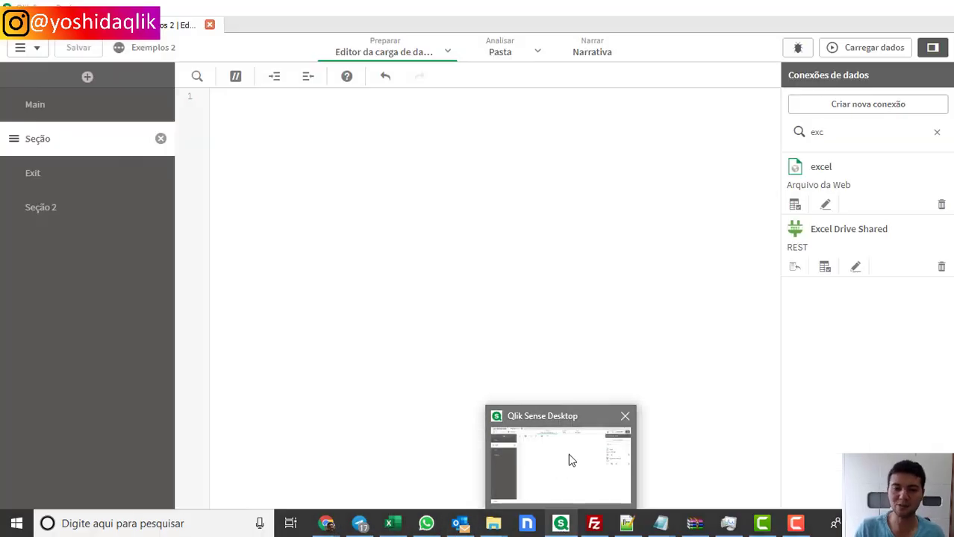
- Switch to Qlik Sense Desktop, then open the 64-bit ODBC Data Source Administrator and review the drivers of the user data sources
click(571, 457)
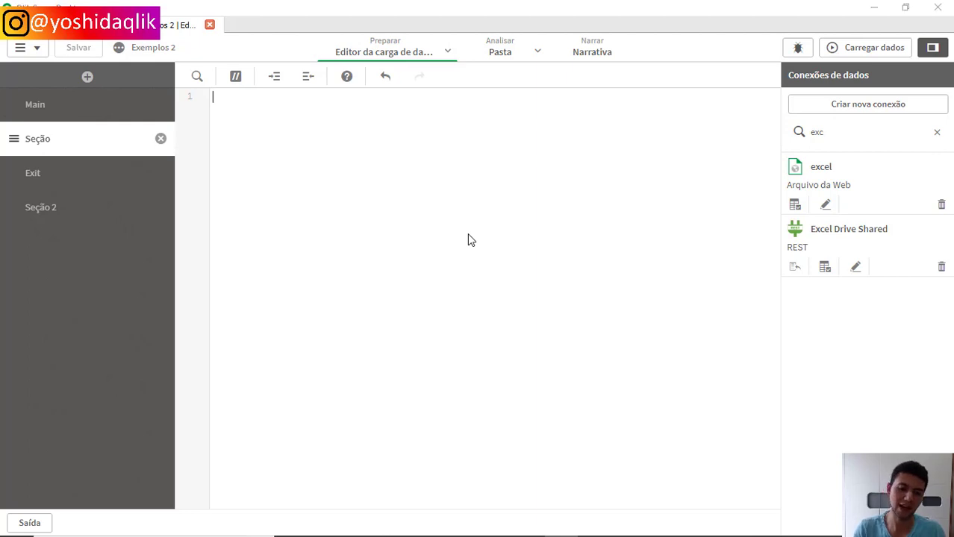
key(super)
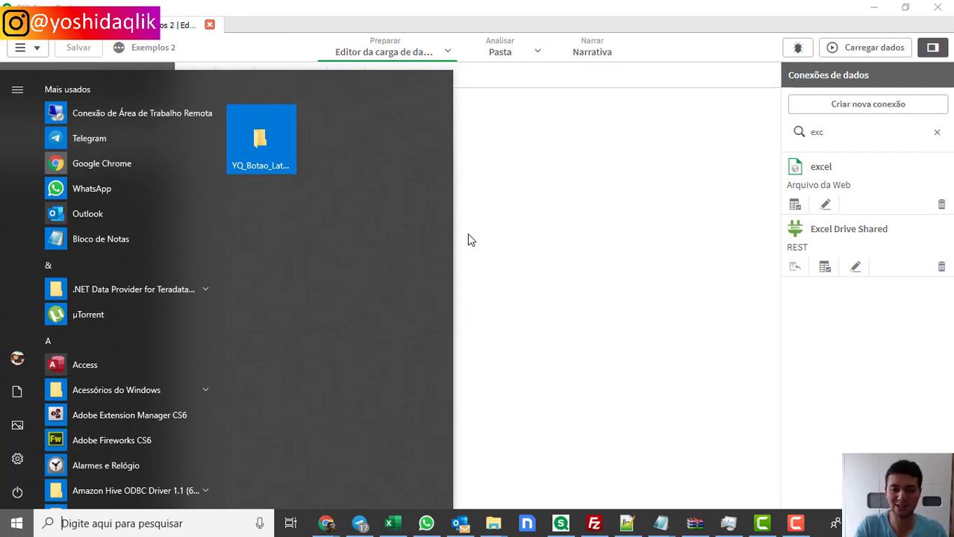
text(odbc)
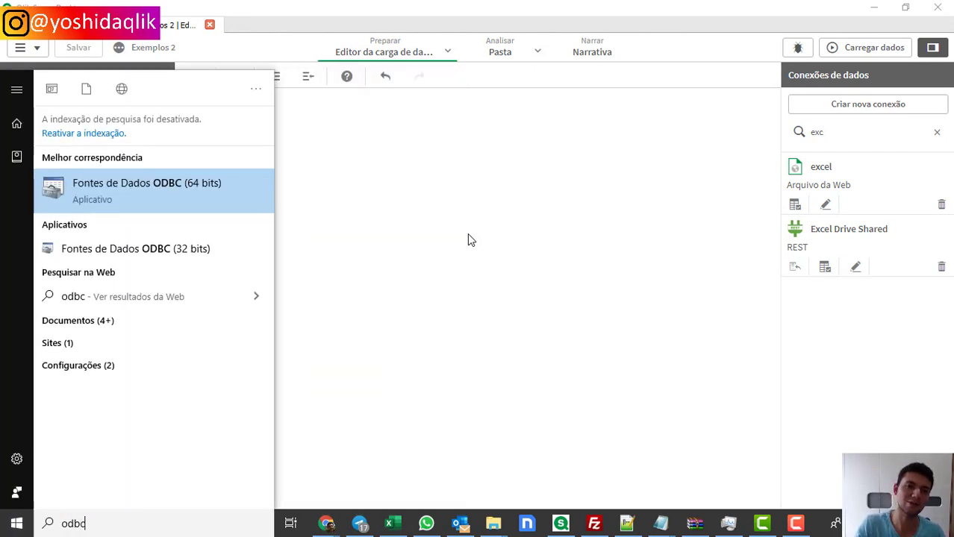
key(Return)
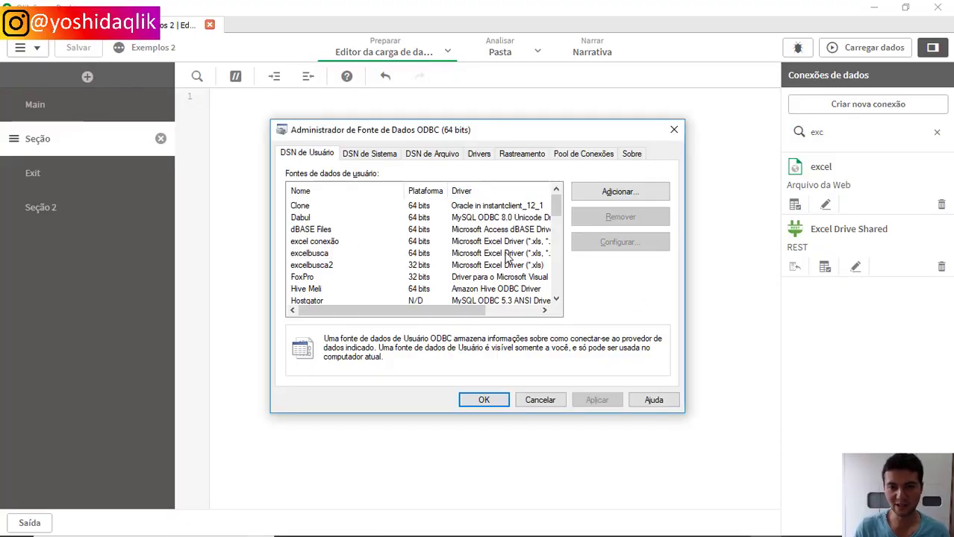
drag(453, 311, 508, 311)
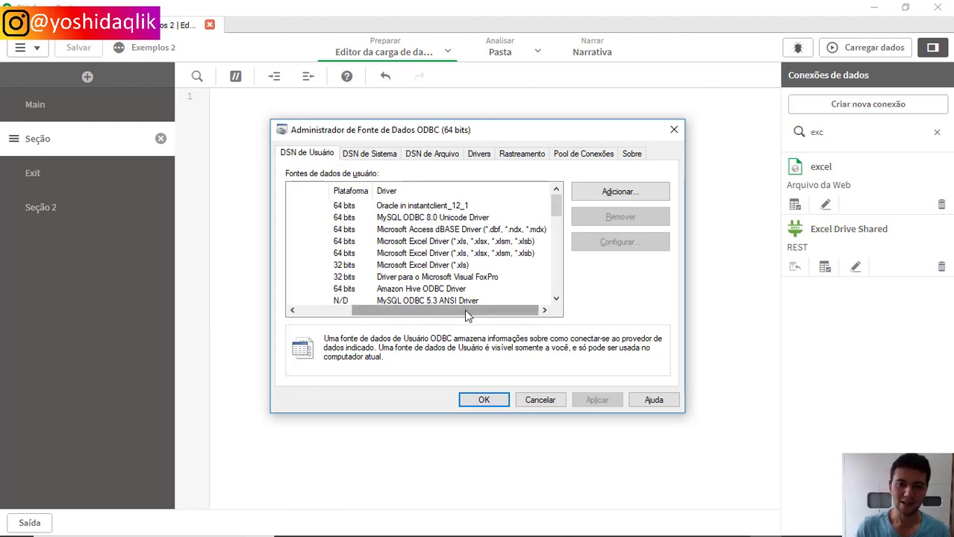
drag(404, 310, 345, 317)
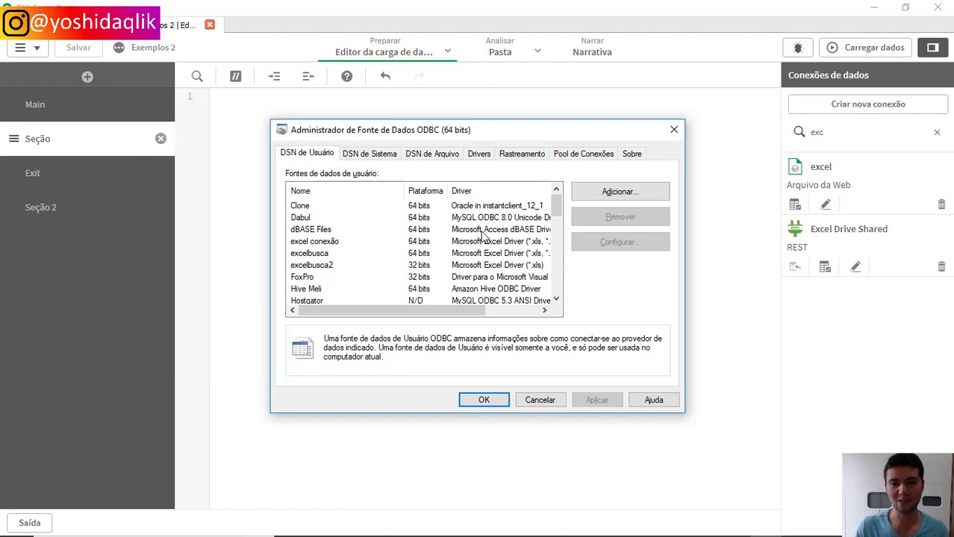
- Add a user data source named Excel Files using the Microsoft Excel Driver (*.xls, *.xlsx, *.xlsm, *.xlsb) and close the ODBC administrator
click(605, 192)
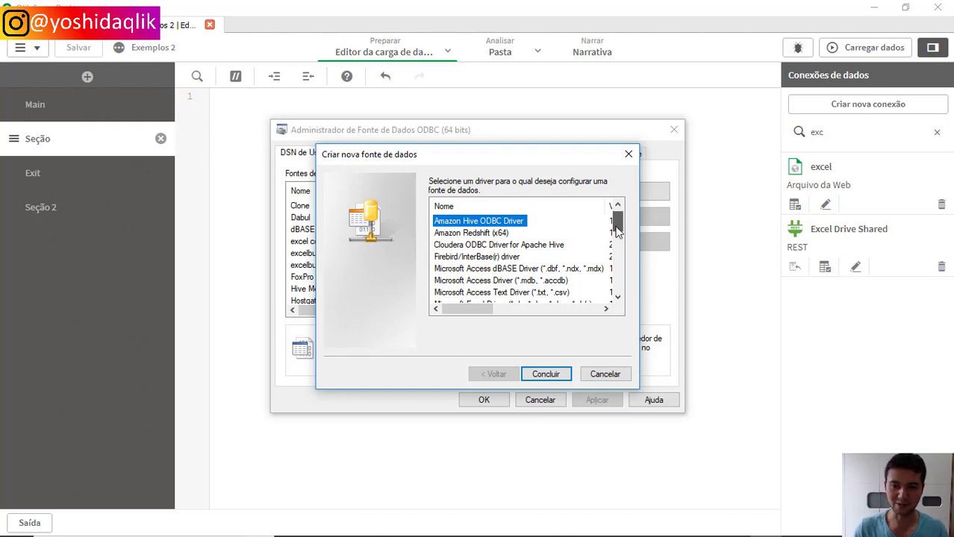
drag(617, 233, 616, 239)
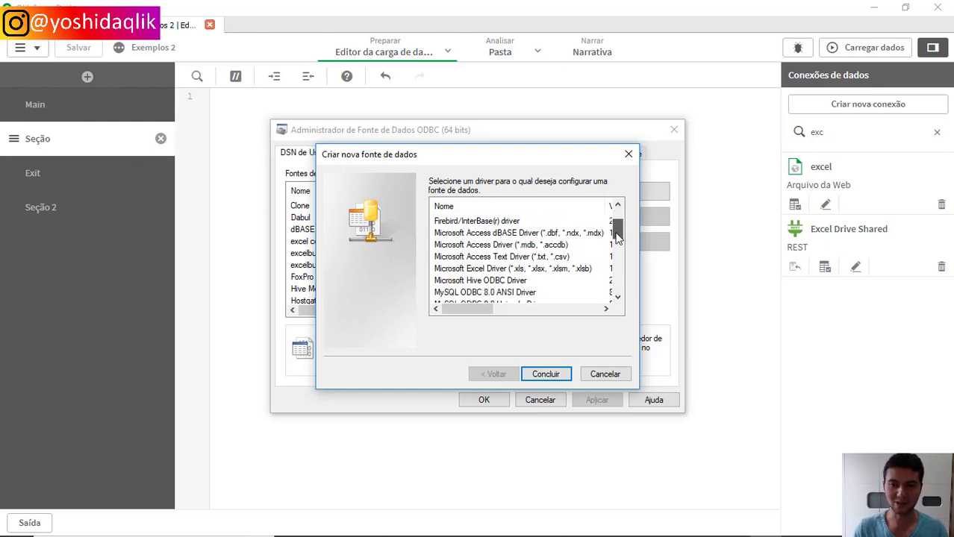
click(457, 270)
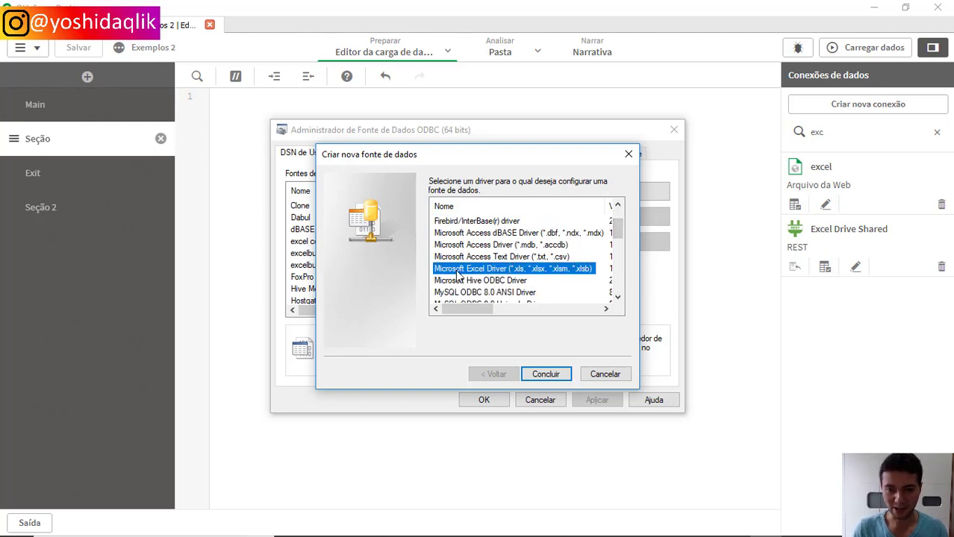
click(546, 374)
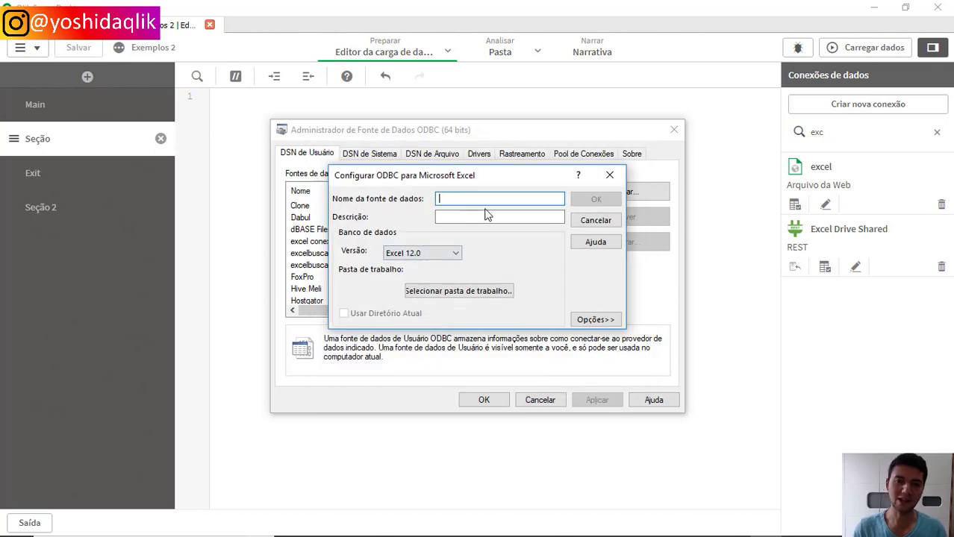
text(Excel Files)
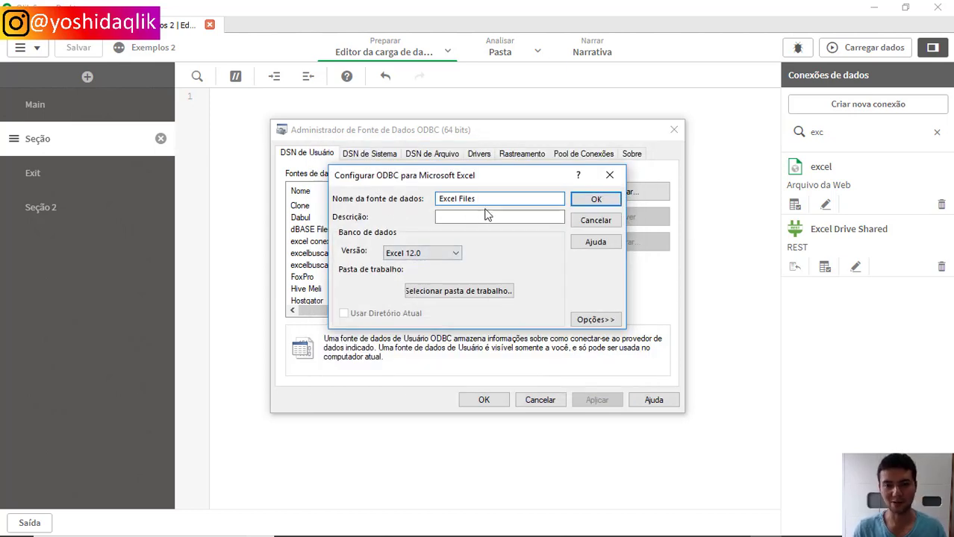
click(588, 199)
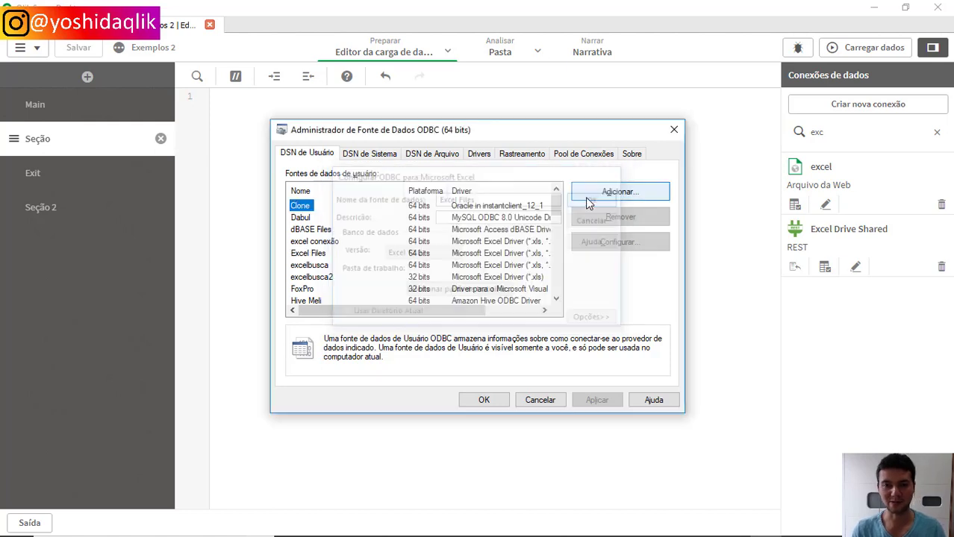
click(485, 401)
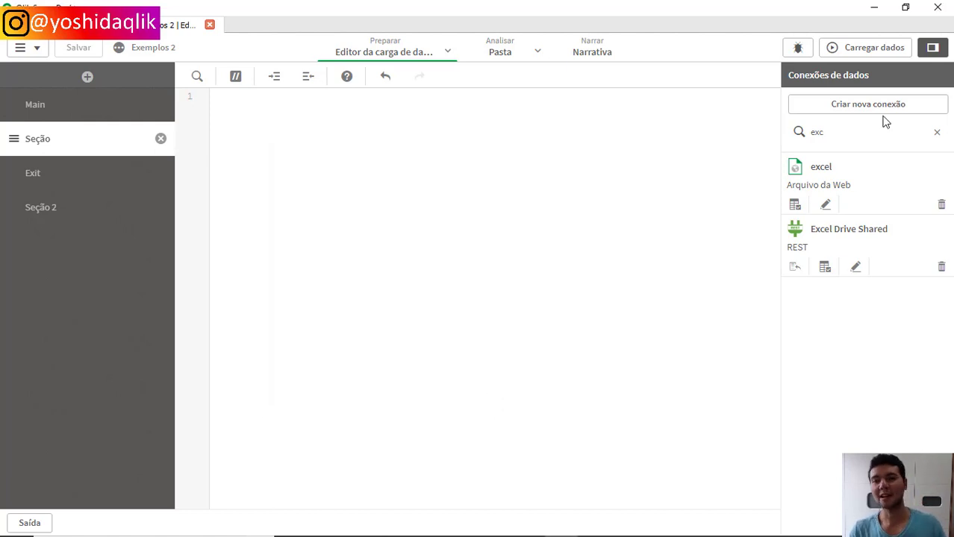
- Create an ODBC data connection named Excel Files from the Excel Files user DSN, leaving the 32-bit option off
click(864, 113)
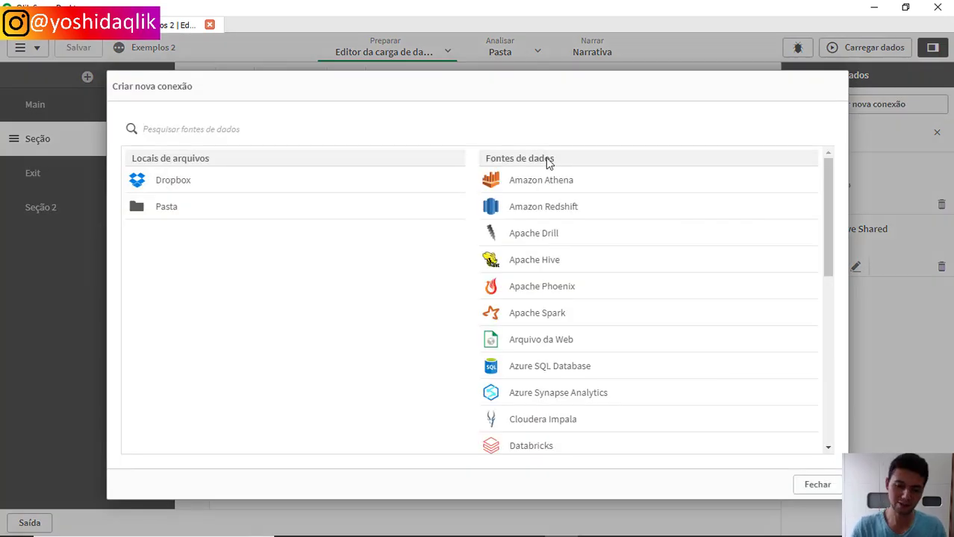
text(odbc)
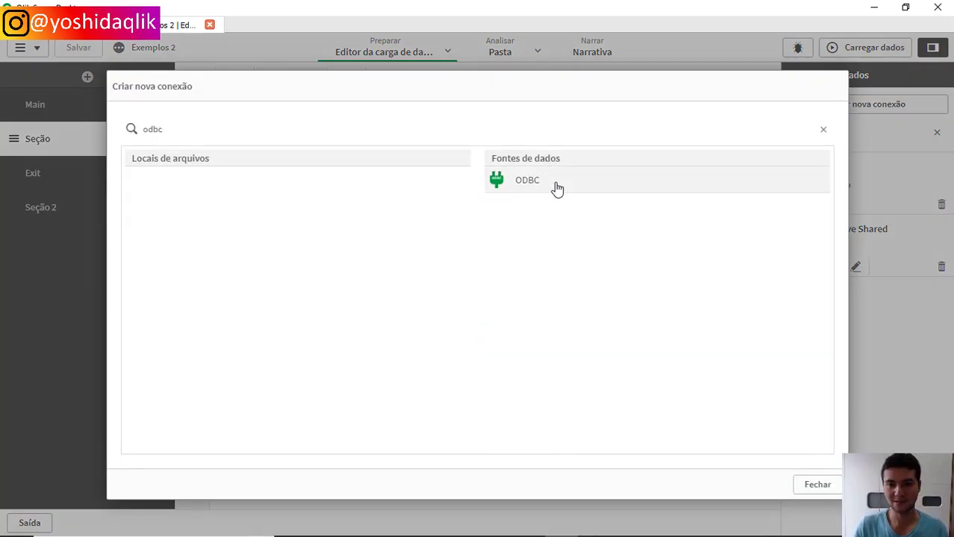
click(556, 187)
click(394, 150)
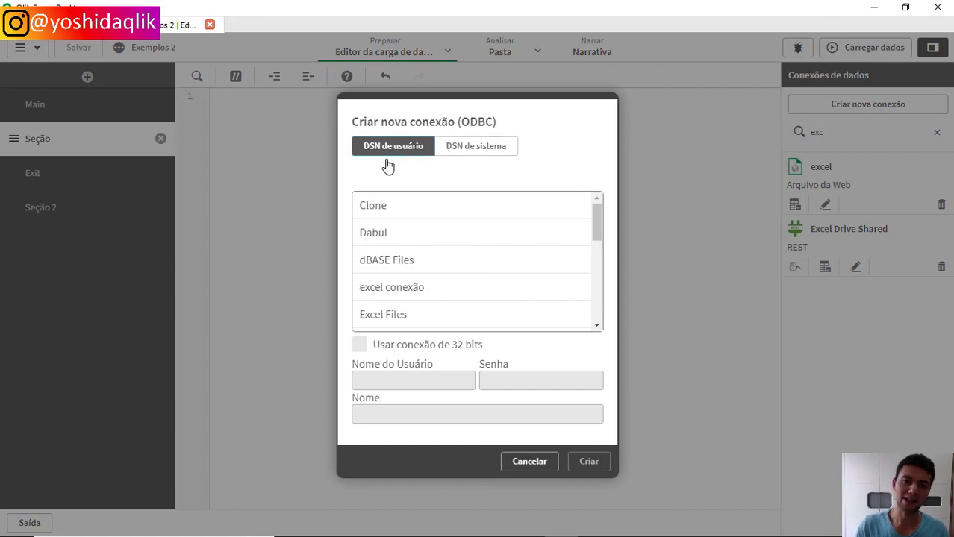
click(465, 147)
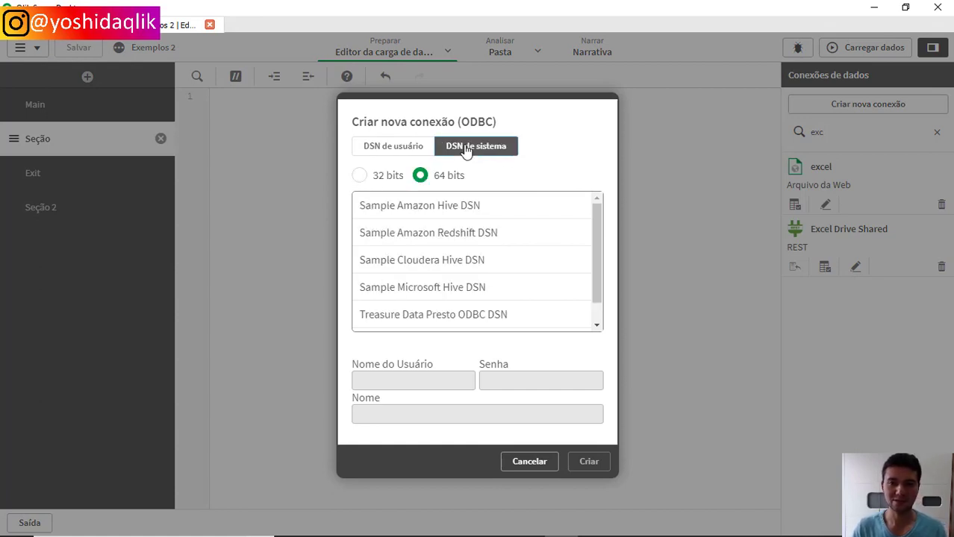
click(393, 149)
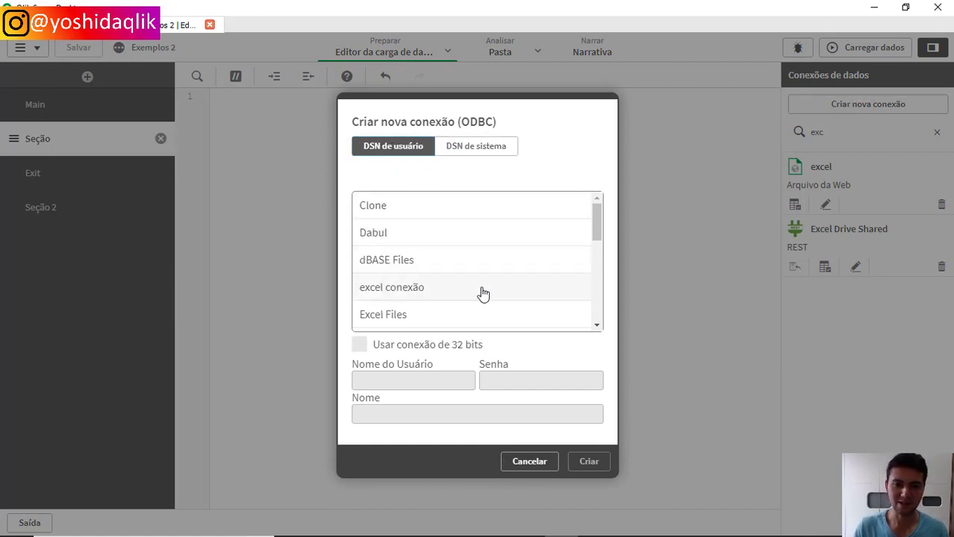
click(430, 318)
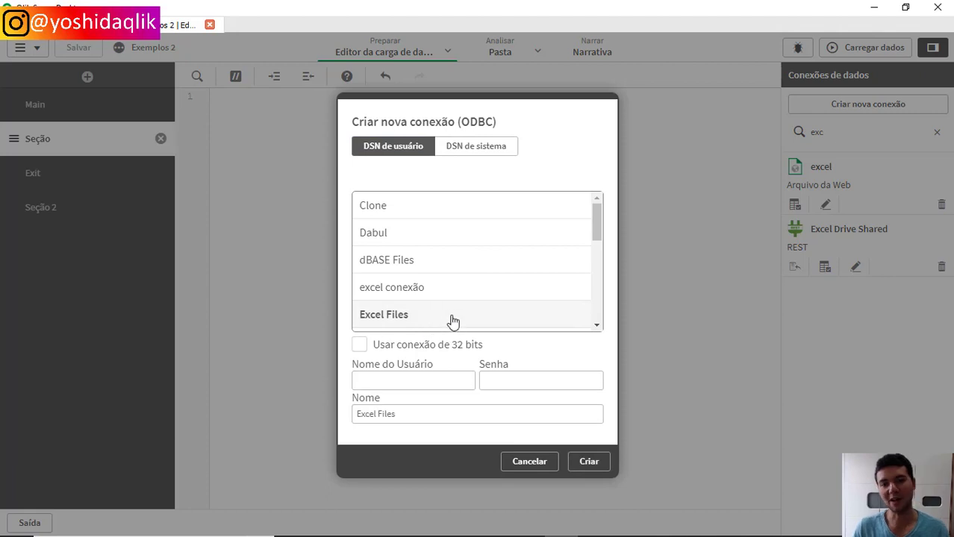
click(579, 462)
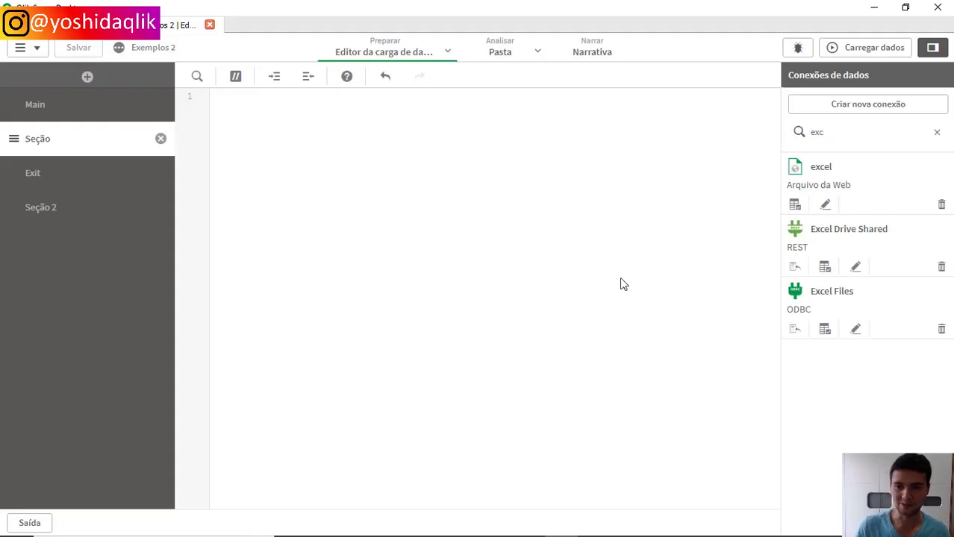
key(BackSpace)
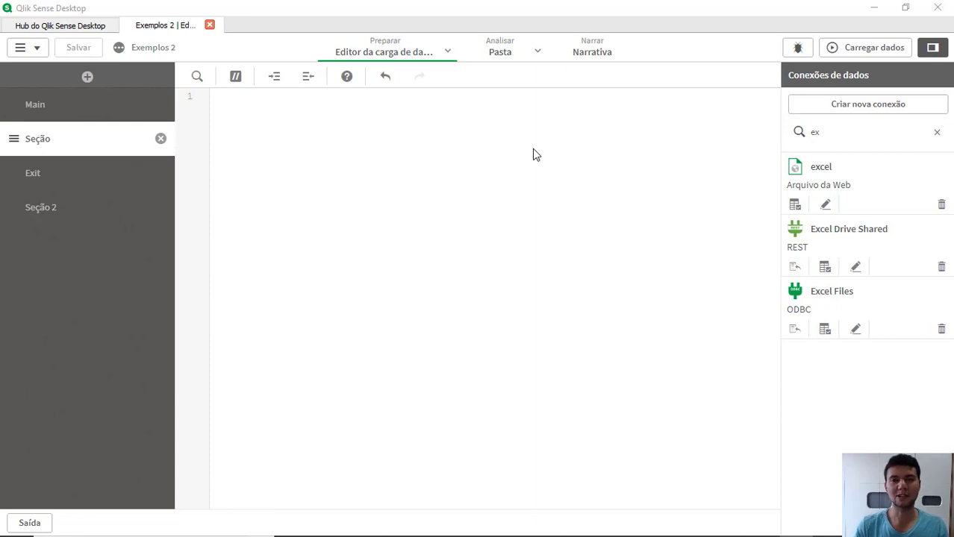
- Switch to File Explorer and copy the path of the aei folder in Downloads
key(alt+Tab)
key(alt+Tab)
key(alt+Tab)
key(alt+Tab)
key(alt+Tab)
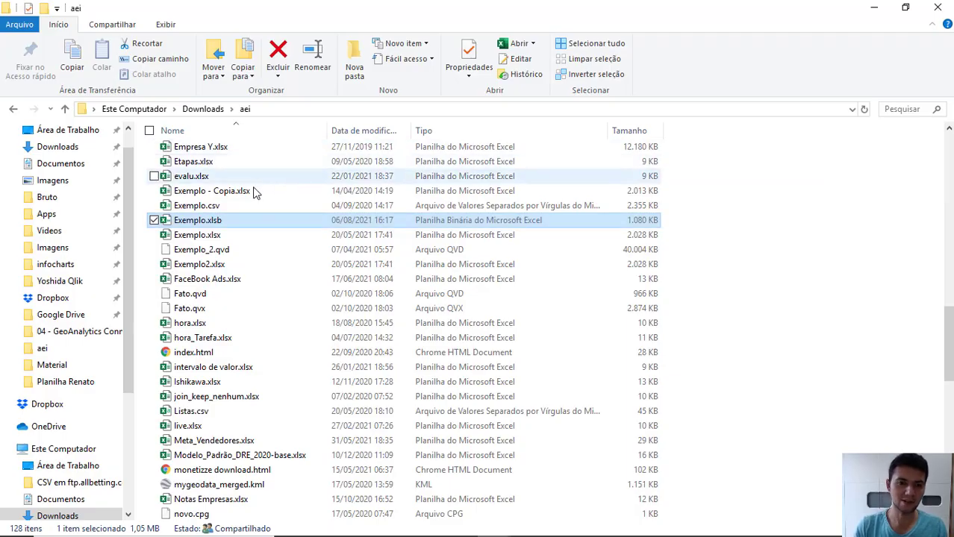
click(291, 110)
key(ctrl+c)
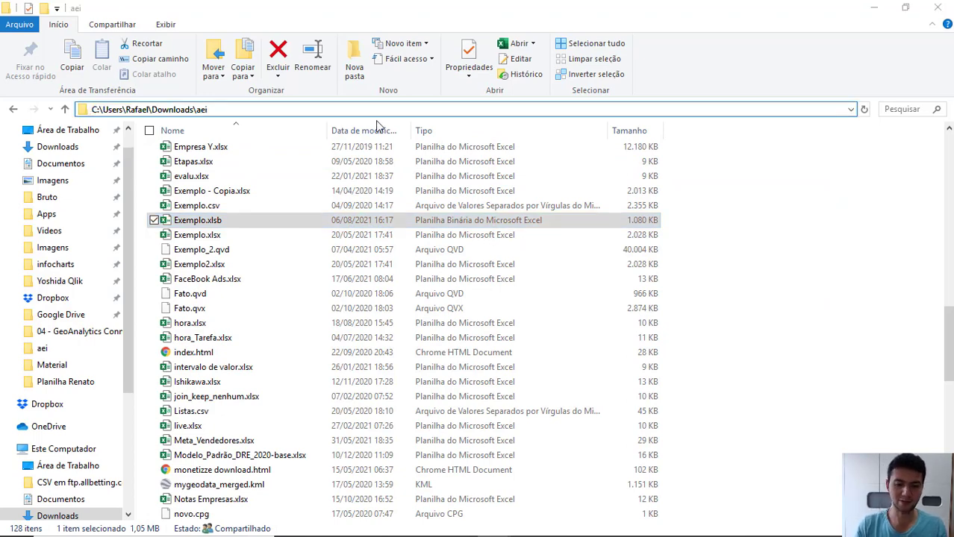
- Reopen the 64-bit ODBC Data Source Administrator and open the configuration of the Excel Files user data source
key(super)
text(odbc)
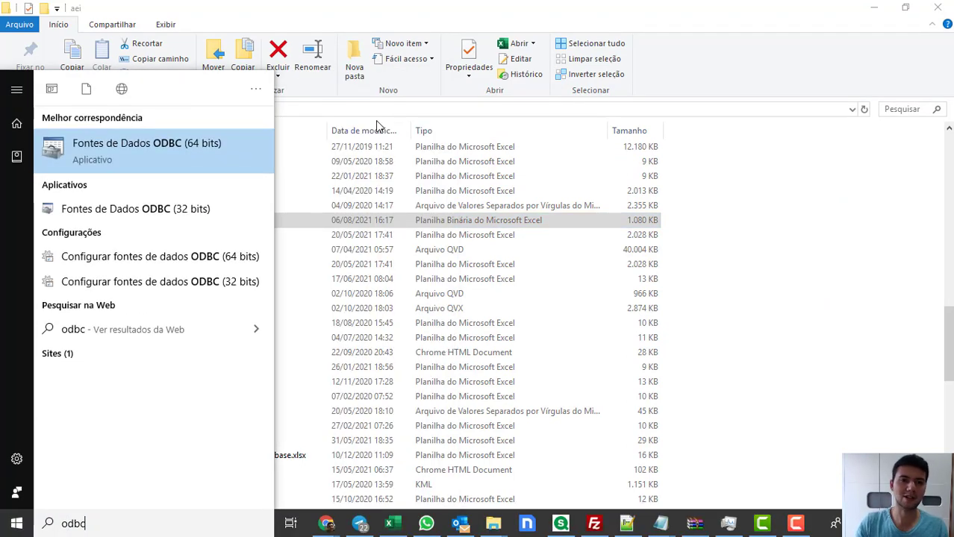
key(Return)
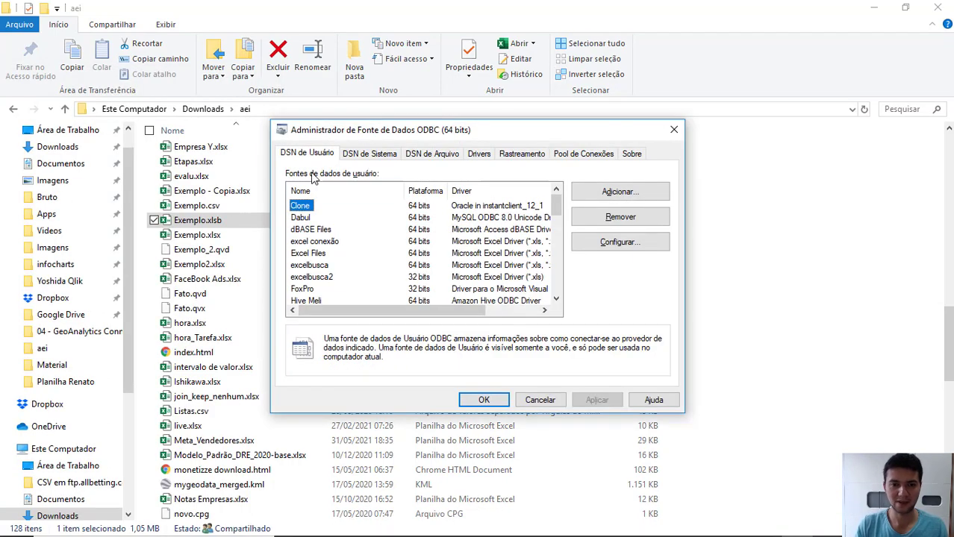
click(309, 254)
double_click(309, 253)
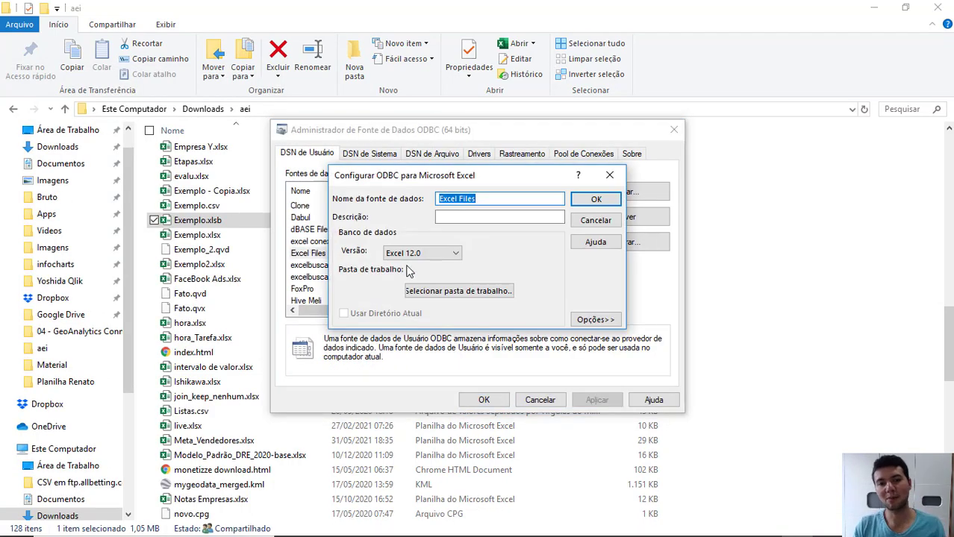
- Set the data source's workbook to a_teste.xlsx from the copied aei folder path and confirm the ODBC settings
click(430, 297)
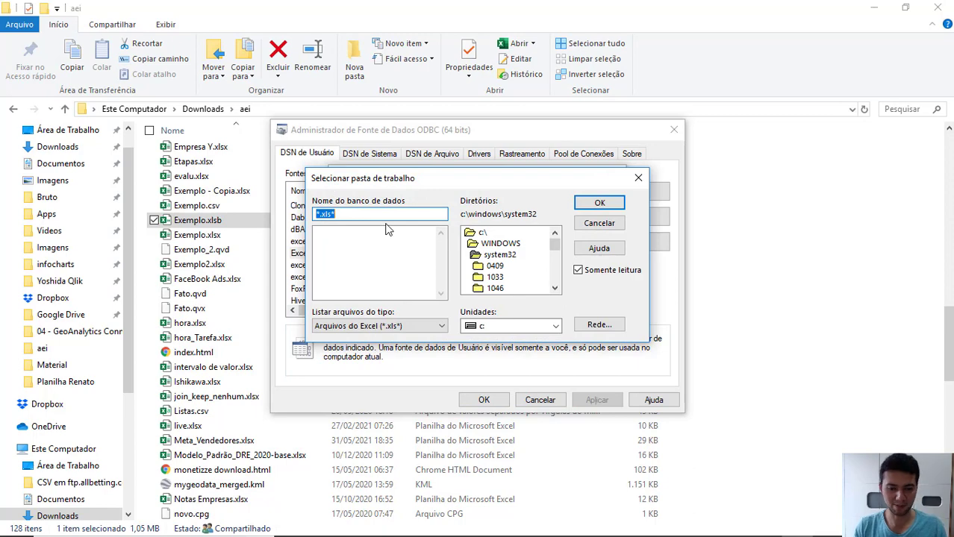
key(ctrl+v)
key(Return)
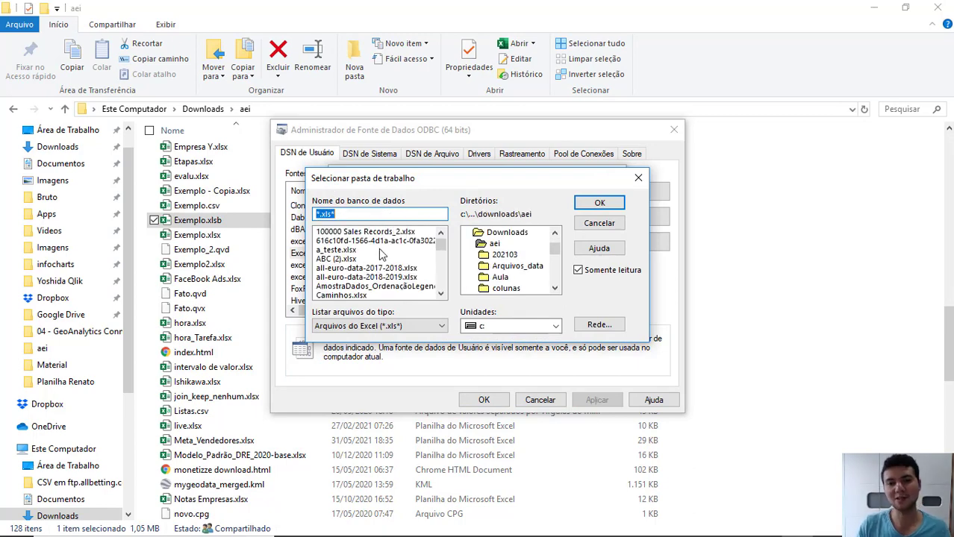
double_click(380, 251)
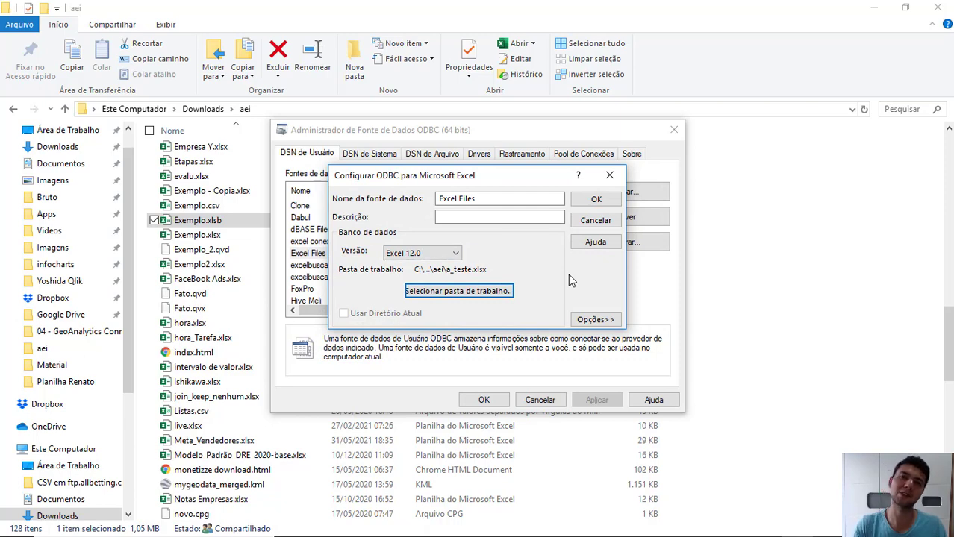
click(594, 202)
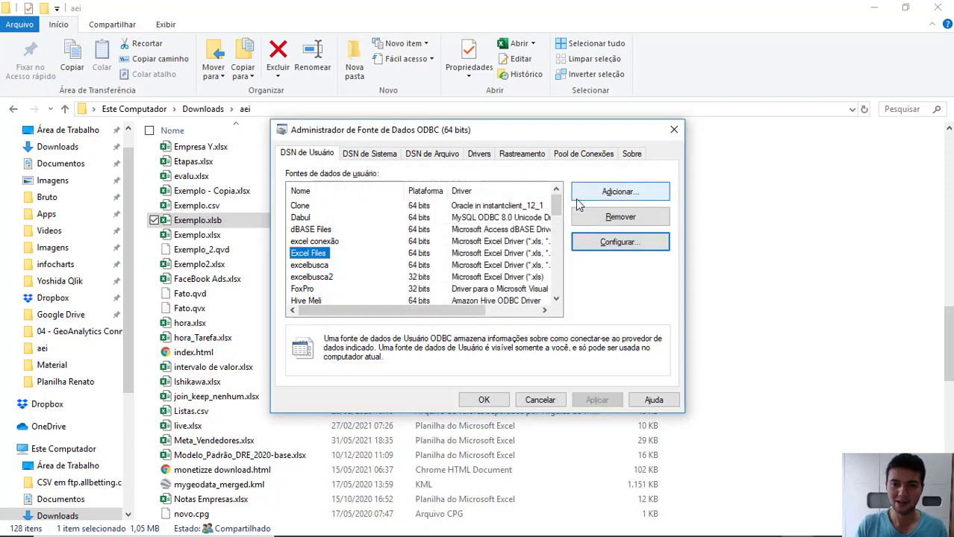
click(484, 400)
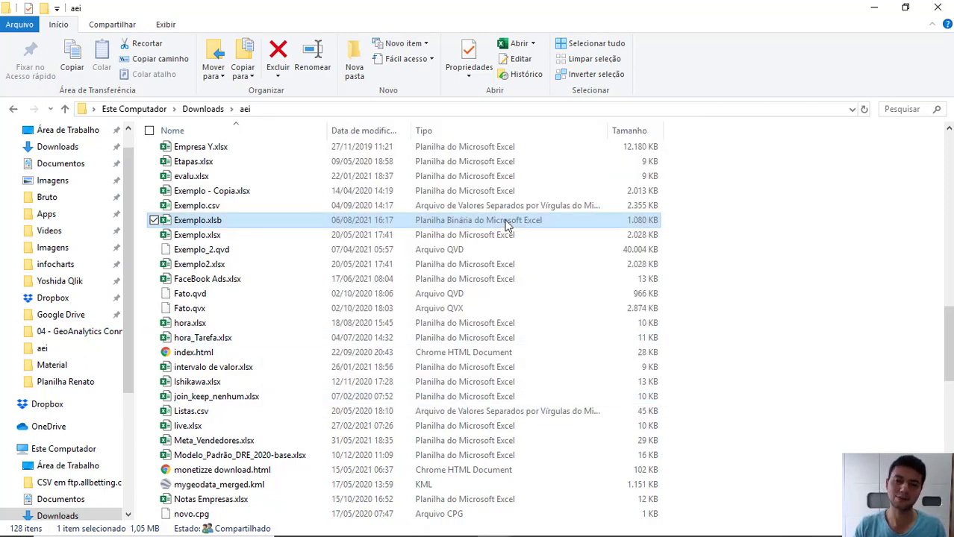
- Switch to Qlik Sense Desktop, refresh the data load editor and filter the data connections by "ex"
key(alt+Tab)
key(alt+Tab)
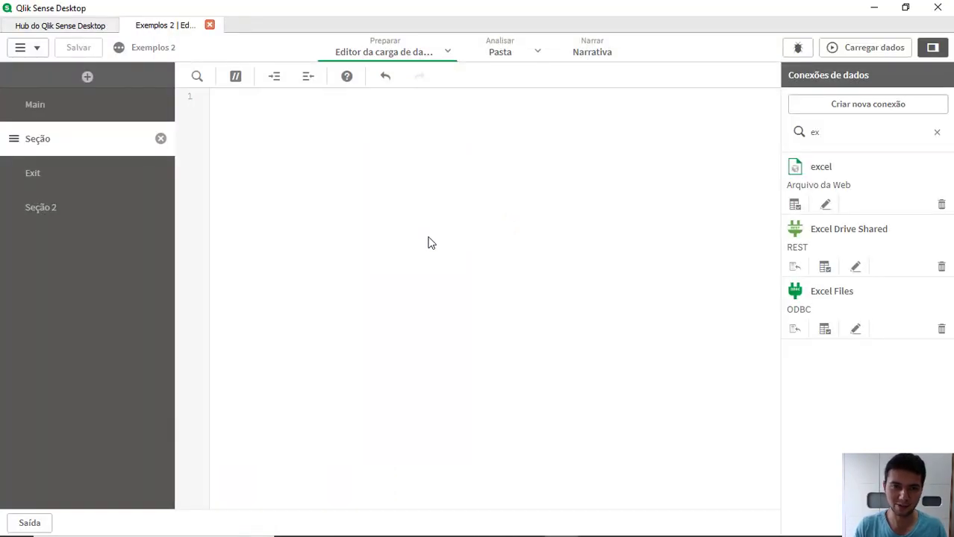
key(F5)
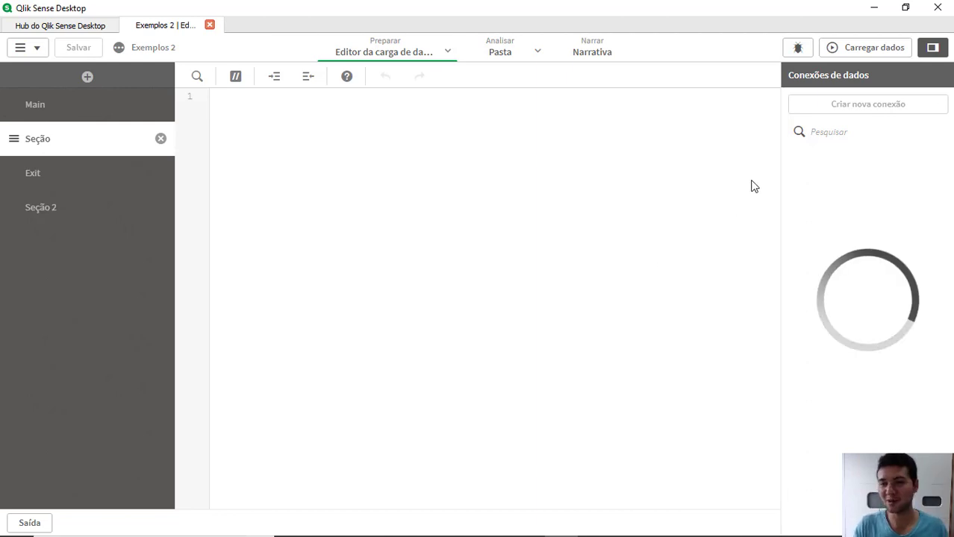
click(845, 135)
text(ex)
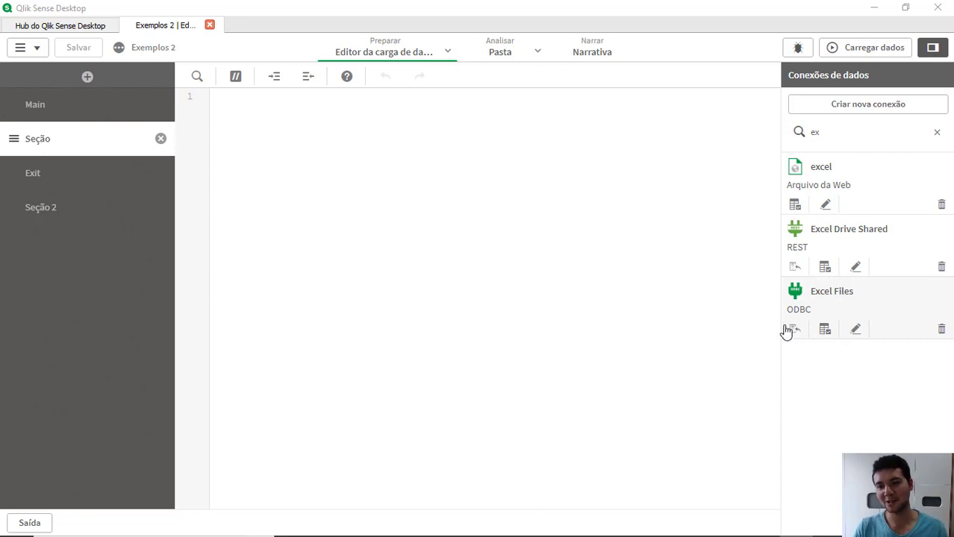
- Open data selection for the Excel Files ODBC connection and choose Exemplo.xlsb from the aei folder as the database
click(825, 330)
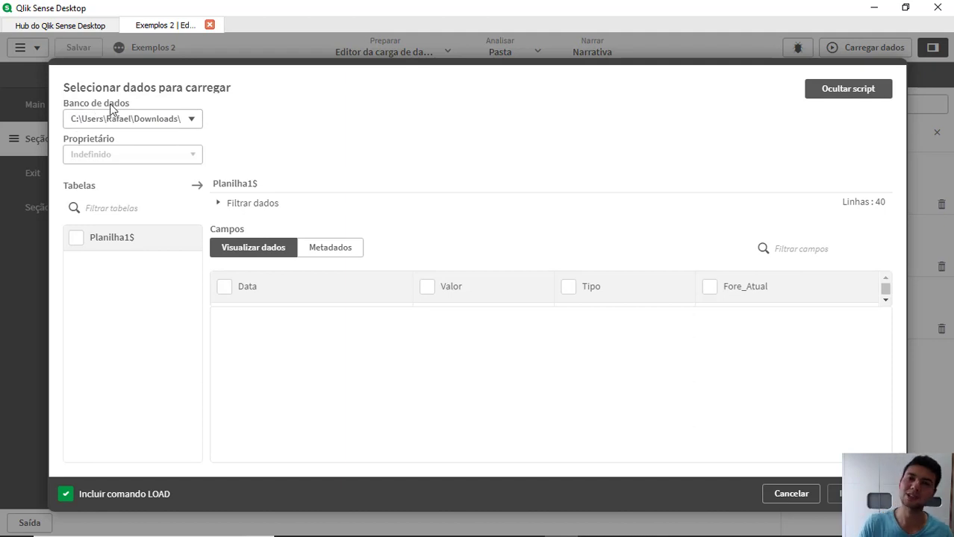
click(144, 124)
click(145, 122)
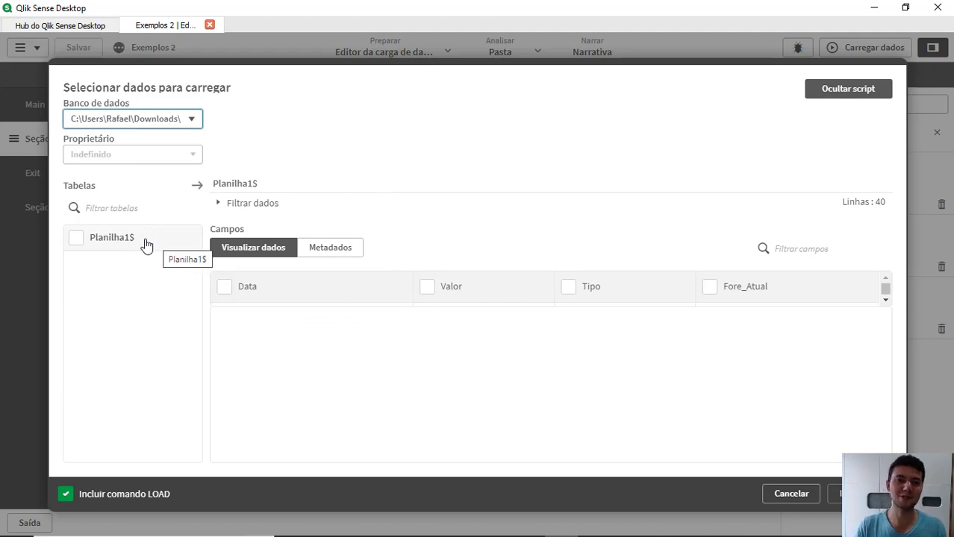
click(116, 123)
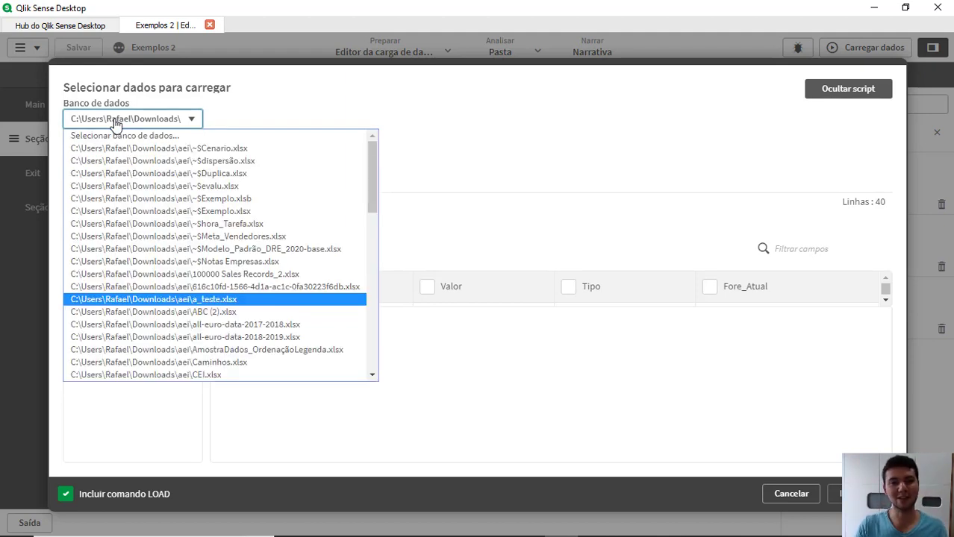
scroll(224, 290, down, 10)
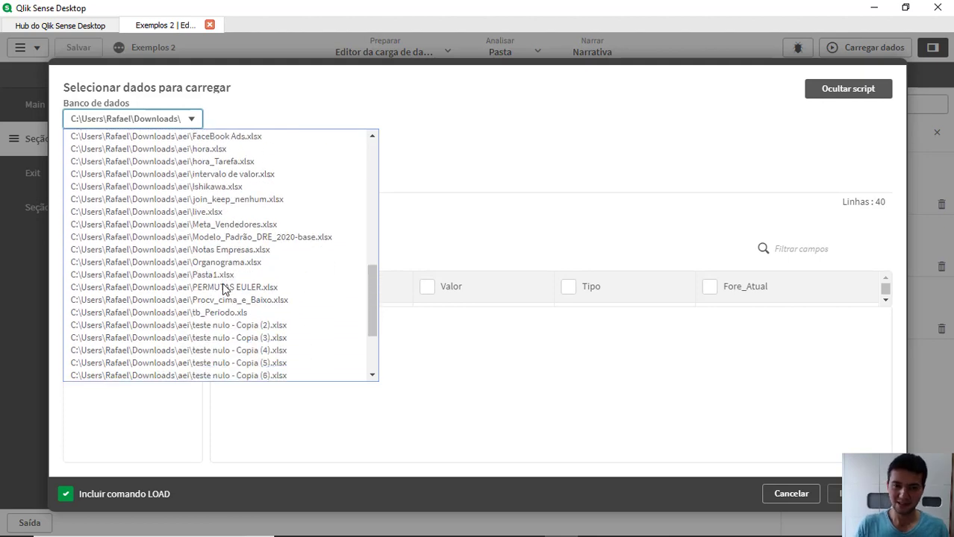
scroll(224, 290, down, 3)
scroll(224, 287, up, 12)
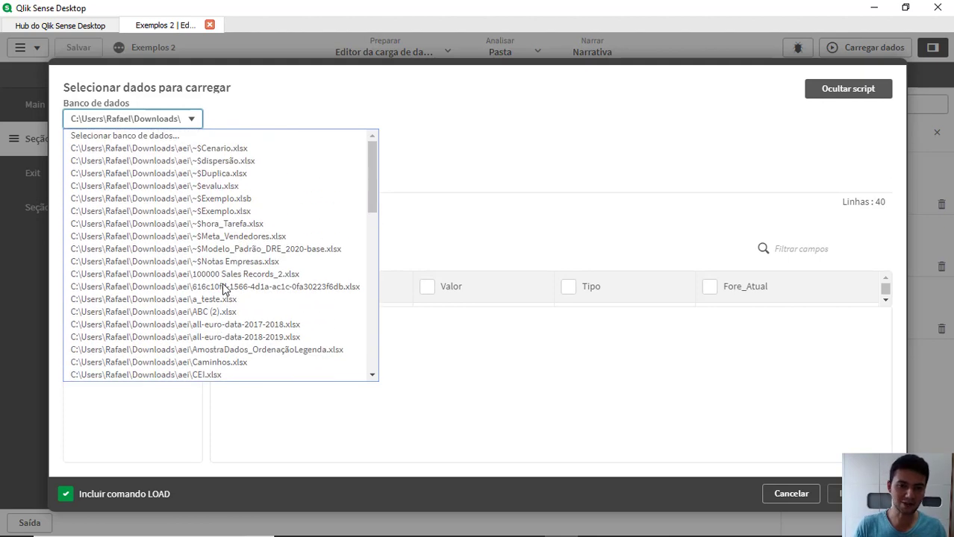
scroll(303, 296, down, 2)
scroll(302, 294, down, 5)
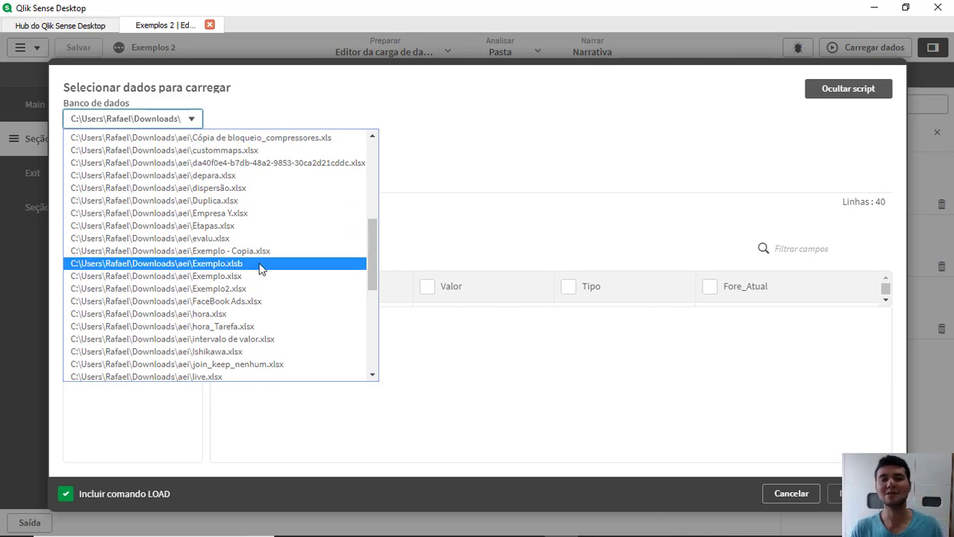
click(260, 264)
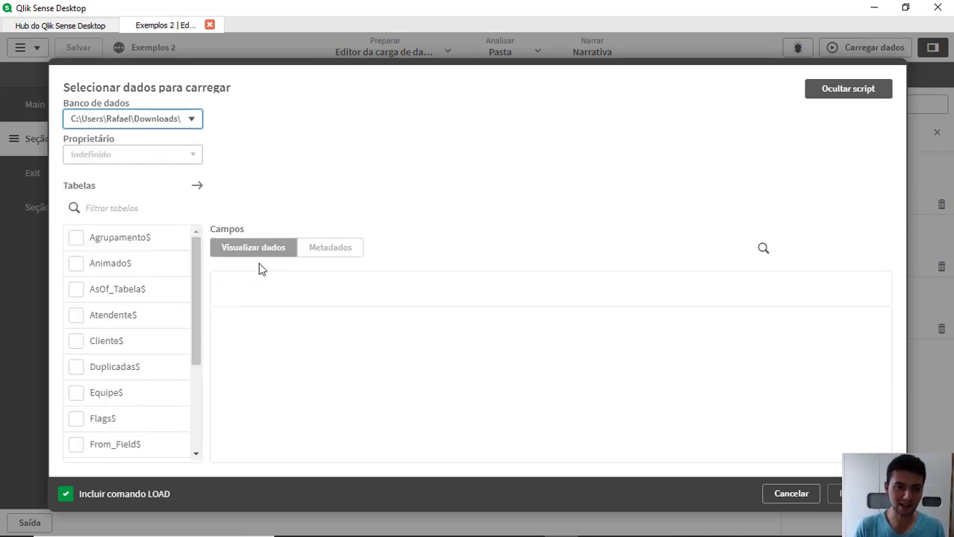
- Select the Vendas$ table of Exemplo.xlsb and insert its load script into the Seção section
scroll(147, 352, down, 3)
scroll(150, 331, up, 3)
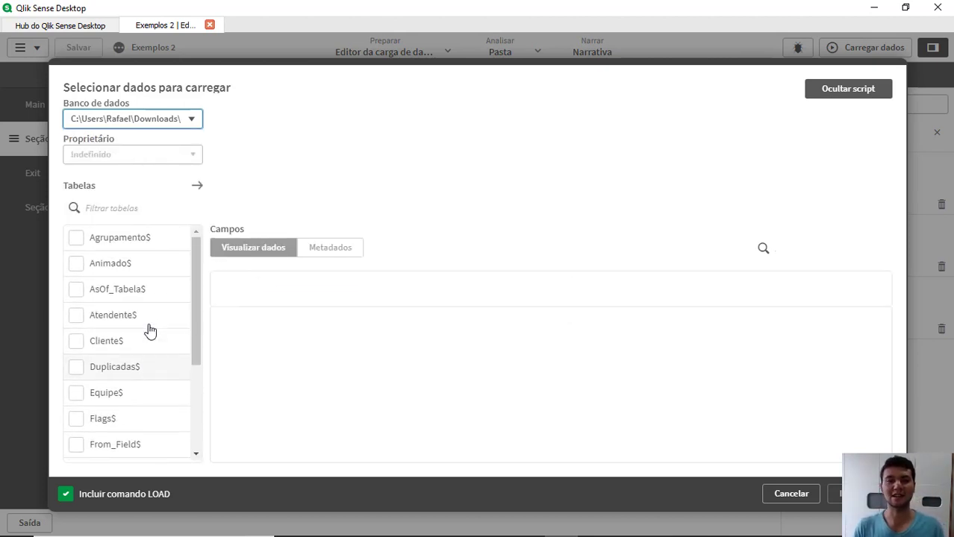
scroll(149, 331, down, 3)
scroll(149, 330, up, 3)
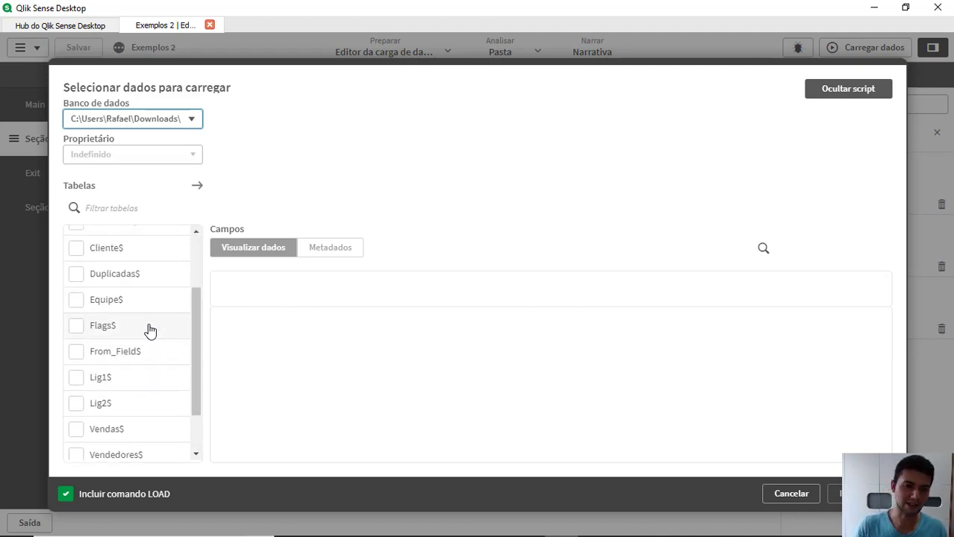
scroll(150, 331, down, 3)
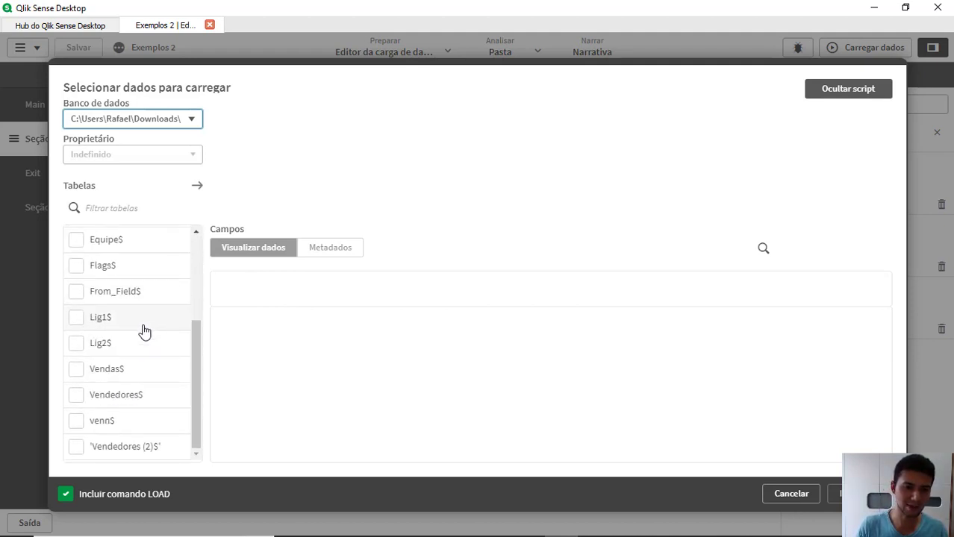
click(75, 371)
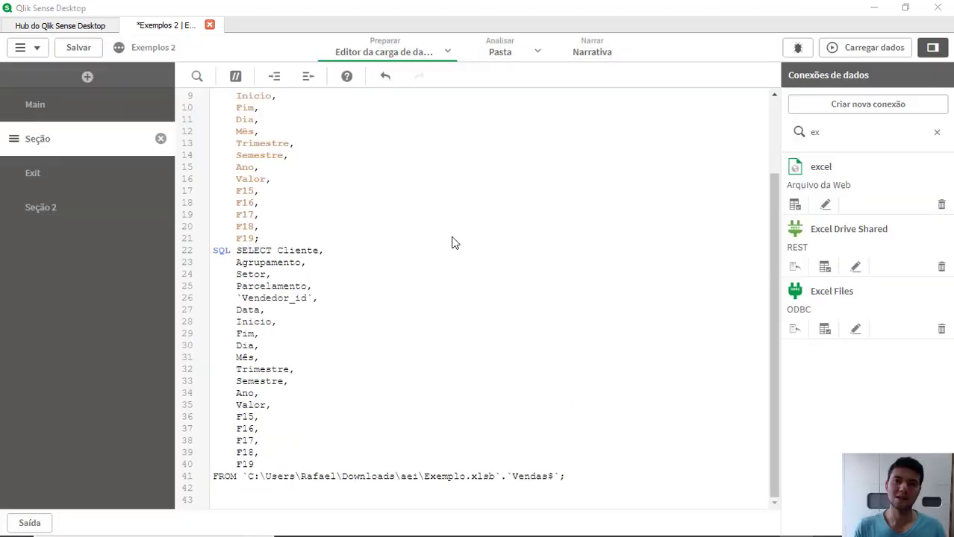
- Examine the inserted script: the LIB CONNECT line, the LOAD and SQL SELECT field lists, and the workbook path and table in the FROM clause
click(453, 236)
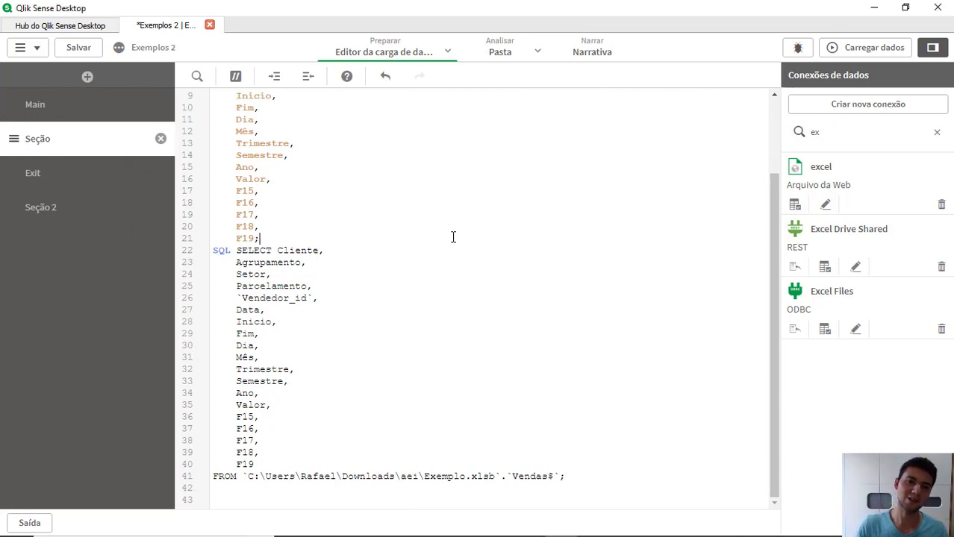
key(ctrl+Home)
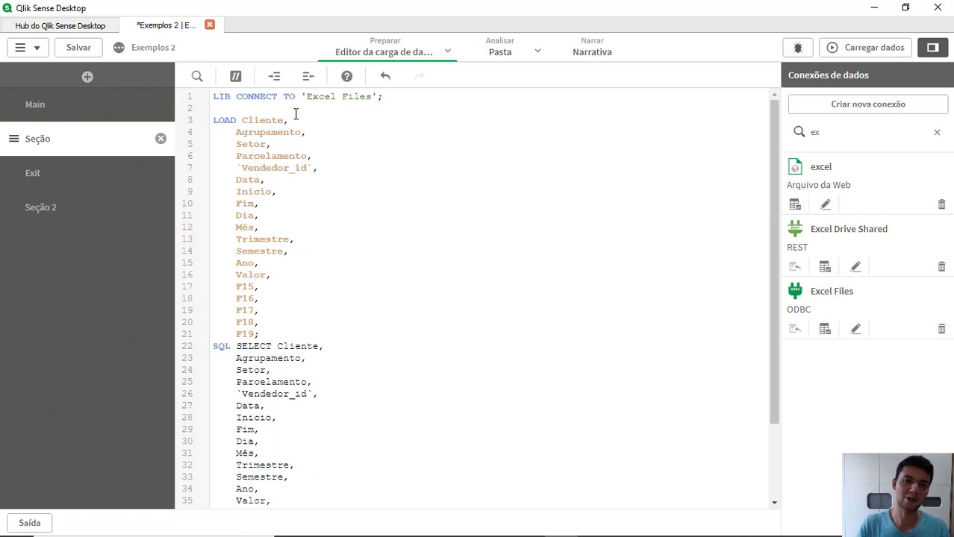
click(336, 99)
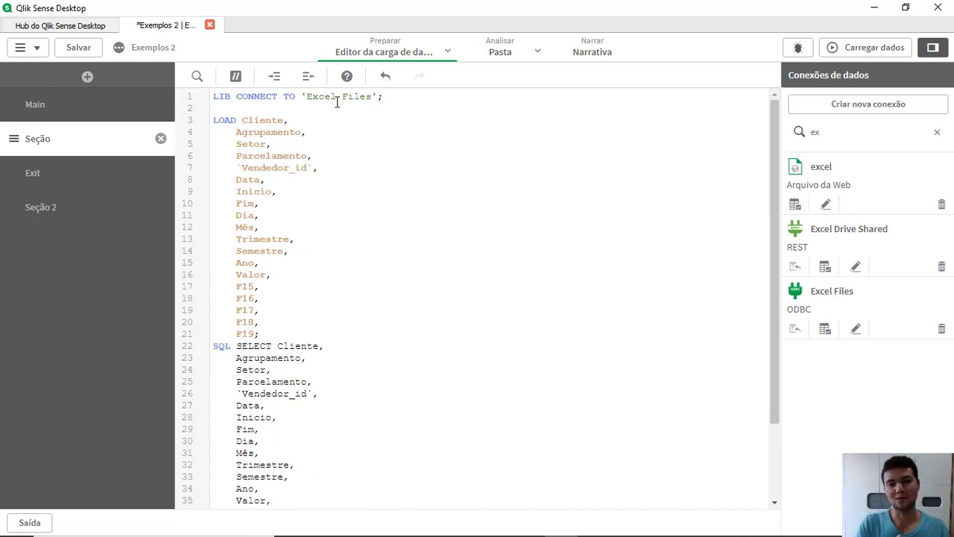
key(ctrl+End)
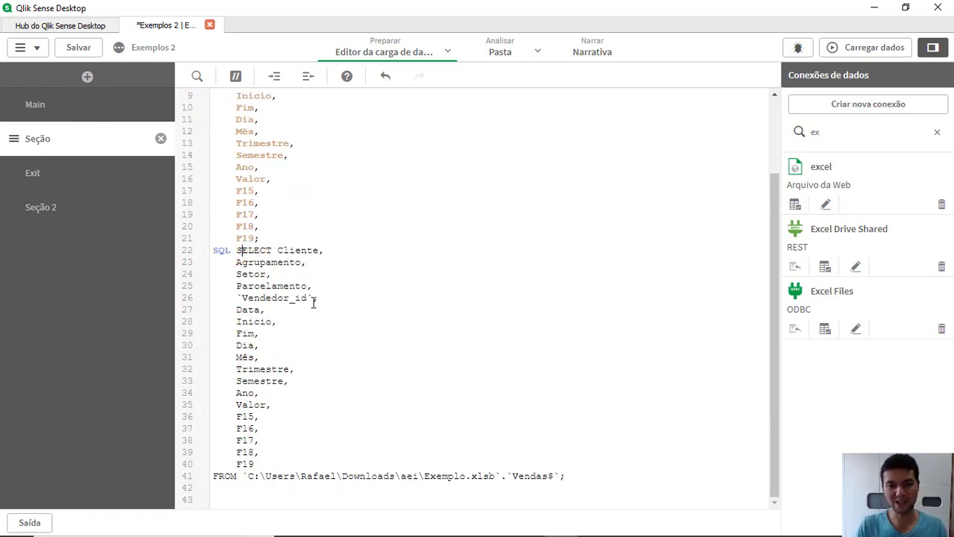
scroll(312, 300, up, 3)
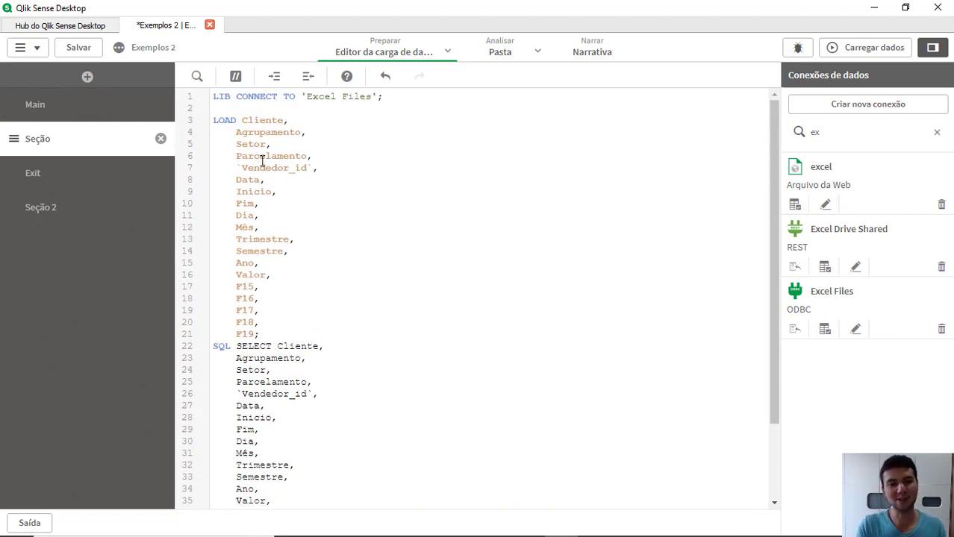
scroll(351, 315, down, 3)
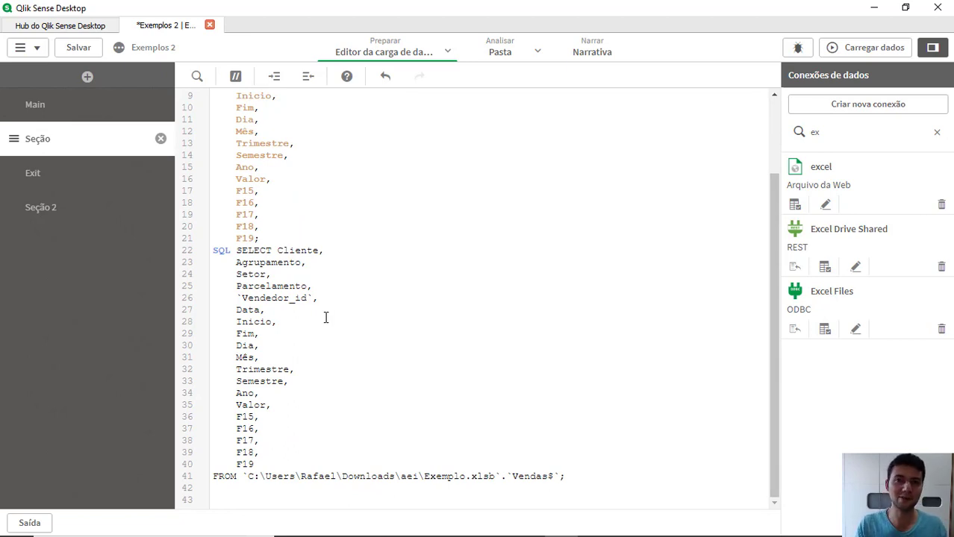
click(255, 273)
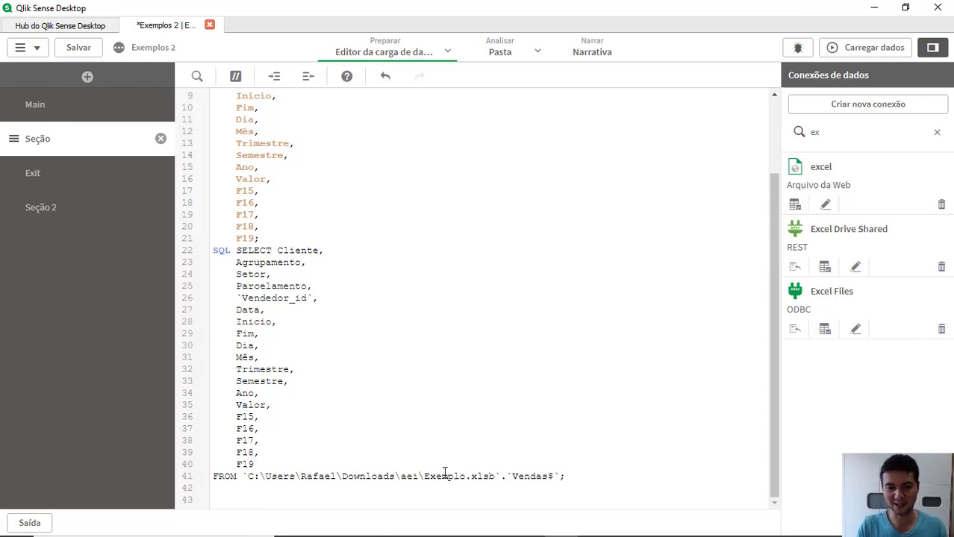
drag(441, 476, 472, 476)
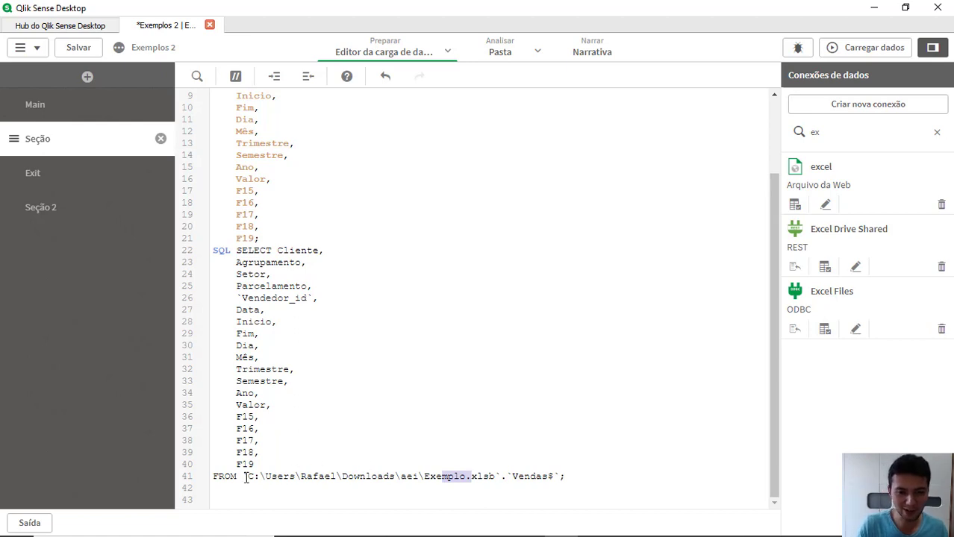
drag(246, 478, 552, 500)
click(471, 479)
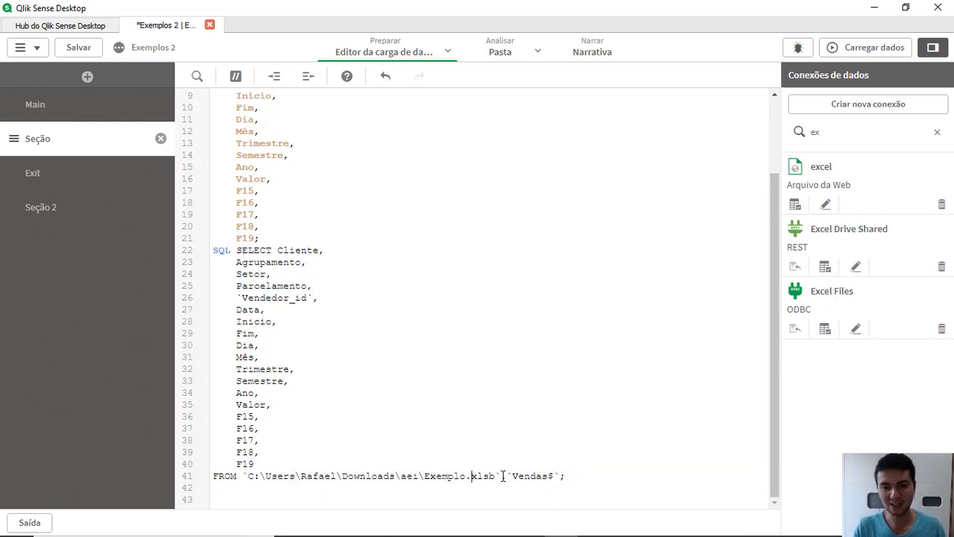
double_click(527, 476)
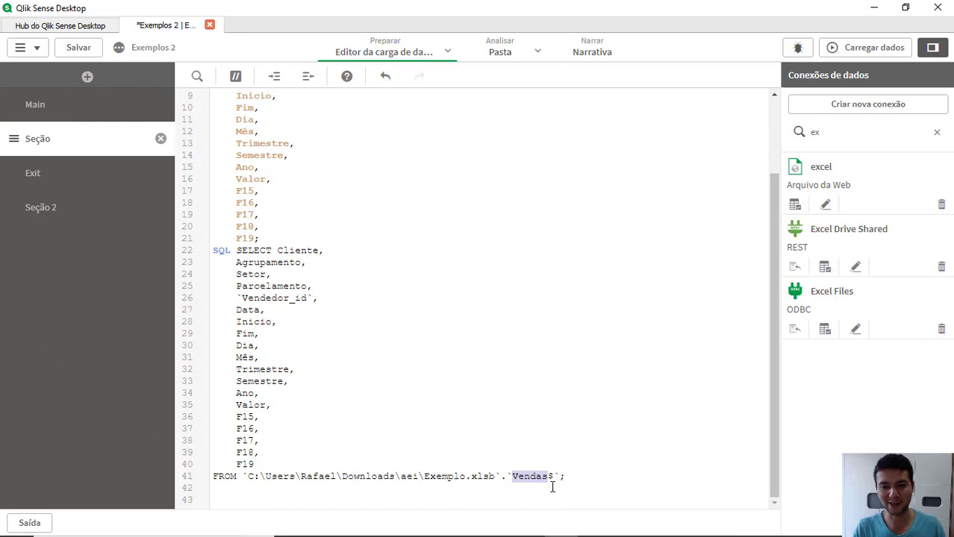
click(553, 479)
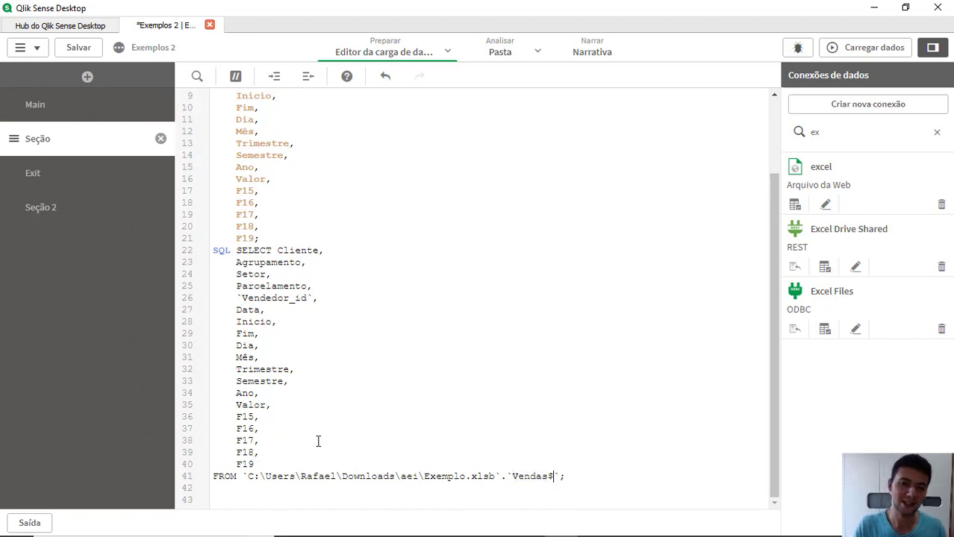
drag(259, 440, 240, 286)
scroll(368, 298, up, 3)
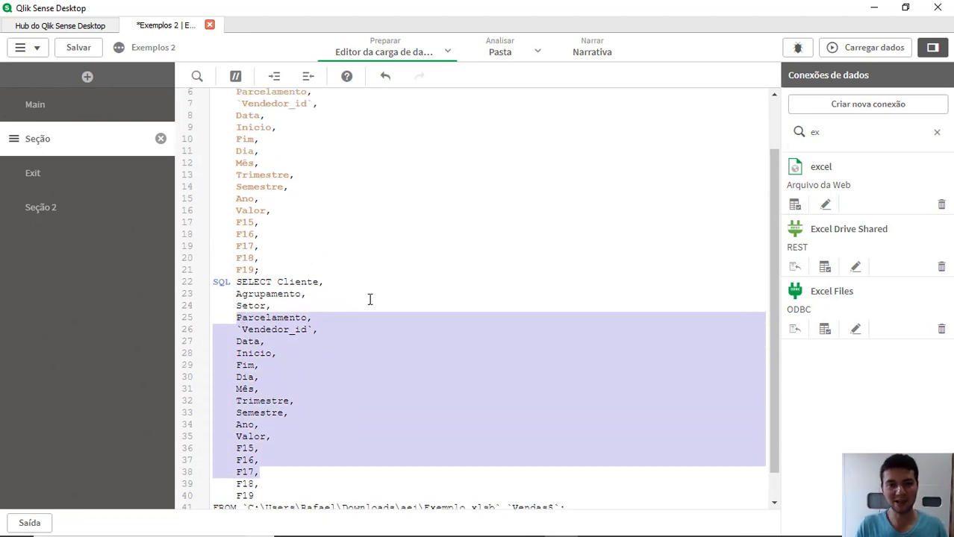
- Return to the start of the script and run the data load for the Exemplos 2 app
click(271, 187)
scroll(271, 187, up, 1)
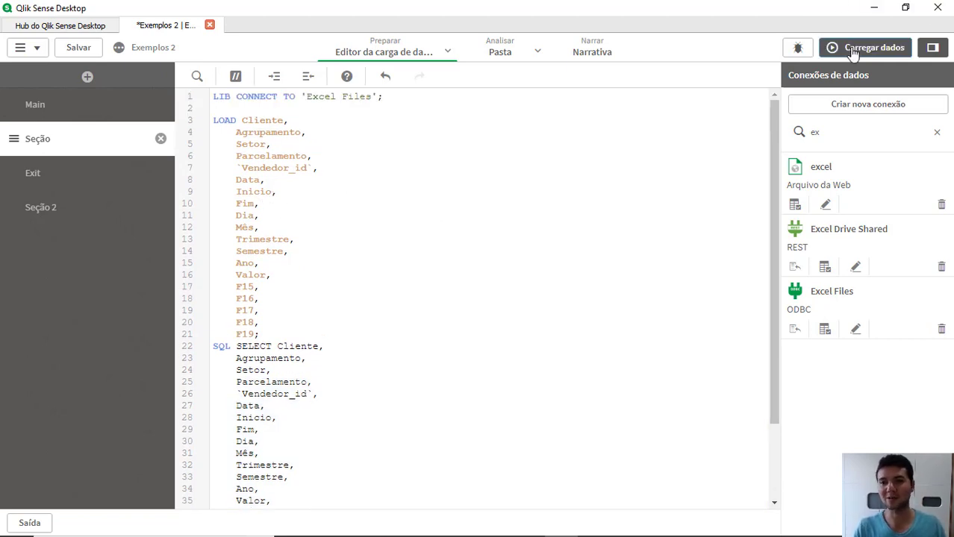
click(875, 47)
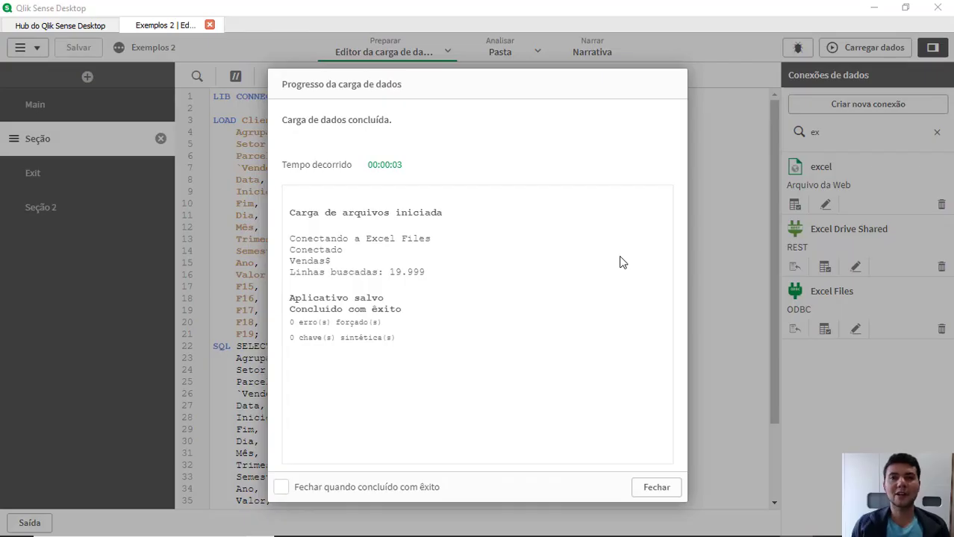